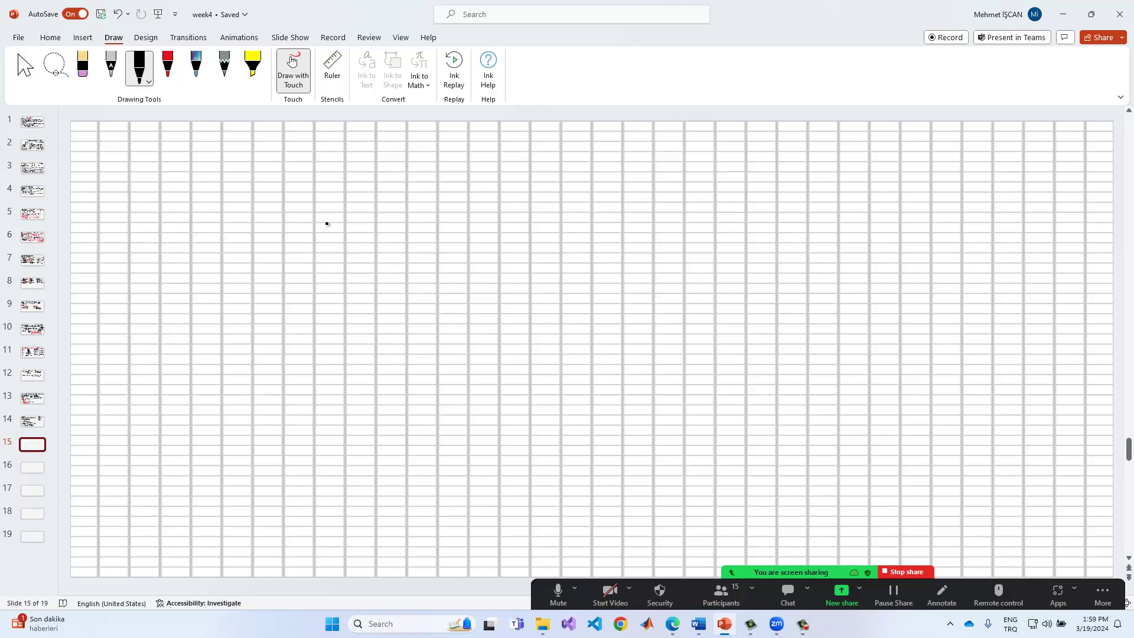
Handwrite the heading 'Evaluation of %OS' and underline it
{"action": "mouse_move", "coordinate": [106, 127]}
{"action": "left_mouse_down"}
{"action": "mouse_move", "coordinate": [136, 149]}
{"action": "mouse_move", "coordinate": [144, 125]}
{"action": "mouse_move", "coordinate": [169, 149]}
{"action": "mouse_move", "coordinate": [184, 139]}
{"action": "mouse_move", "coordinate": [222, 151]}
{"action": "mouse_move", "coordinate": [291, 148]}
{"action": "left_mouse_up"}
{"action": "mouse_move", "coordinate": [353, 132]}
{"action": "left_mouse_down"}
{"action": "mouse_move", "coordinate": [350, 151]}
{"action": "mouse_move", "coordinate": [377, 147]}
{"action": "left_mouse_up"}
{"action": "left_click_drag", "start_coordinate": [394, 133], "coordinate": [413, 146]}
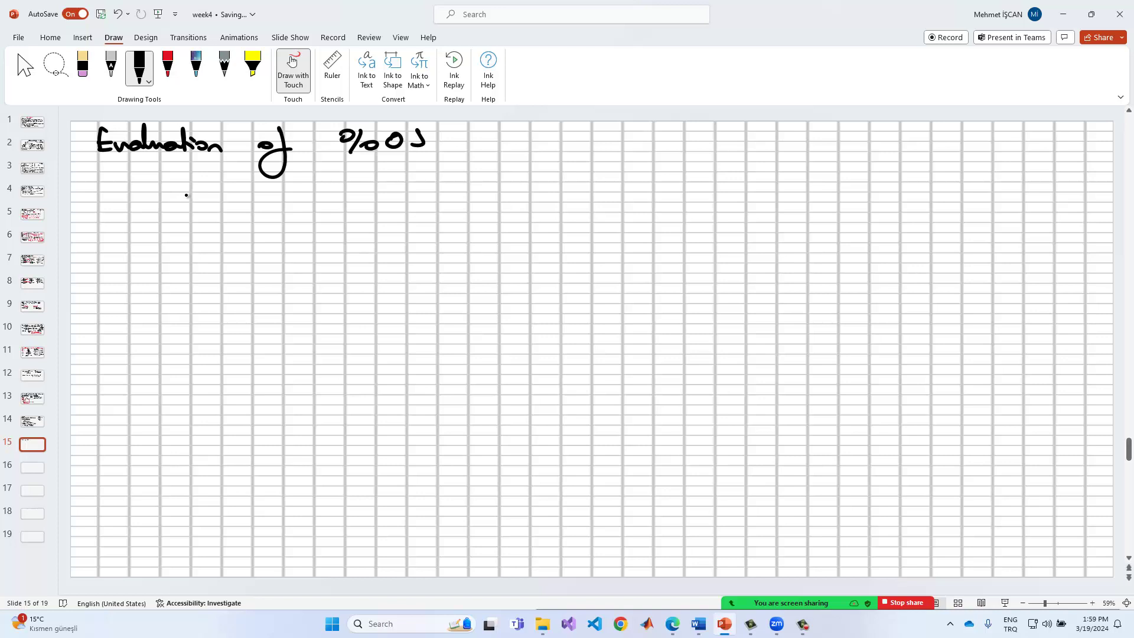
{"action": "left_click_drag", "start_coordinate": [92, 159], "coordinate": [434, 158]}
Write 'OS is given by' below the heading and draw step-response axes at top right
{"action": "mouse_move", "coordinate": [108, 180]}
{"action": "left_mouse_down"}
{"action": "mouse_move", "coordinate": [112, 198]}
{"action": "mouse_move", "coordinate": [108, 178]}
{"action": "left_mouse_up"}
{"action": "mouse_move", "coordinate": [141, 175]}
{"action": "left_mouse_down"}
{"action": "mouse_move", "coordinate": [129, 196]}
{"action": "mouse_move", "coordinate": [234, 194]}
{"action": "mouse_move", "coordinate": [225, 214]}
{"action": "mouse_move", "coordinate": [287, 187]}
{"action": "left_mouse_up"}
{"action": "left_click", "coordinate": [177, 181]}
{"action": "left_click", "coordinate": [191, 184]}
{"action": "left_click_drag", "start_coordinate": [310, 171], "coordinate": [334, 205]}
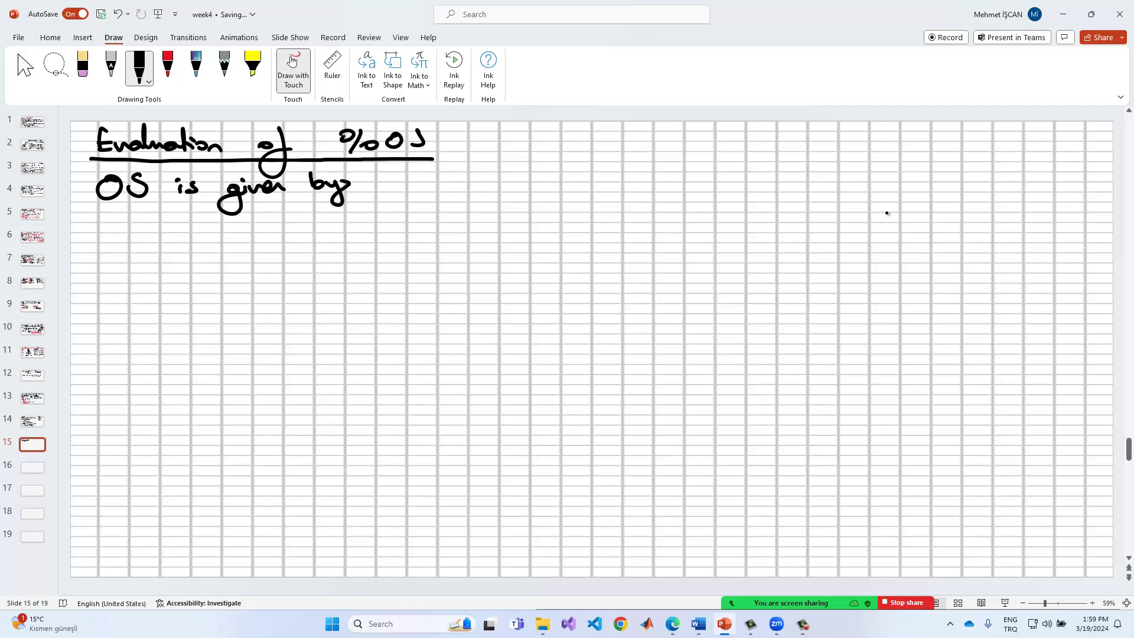
{"action": "mouse_move", "coordinate": [863, 129]}
{"action": "left_mouse_down"}
{"action": "mouse_move", "coordinate": [869, 201]}
{"action": "mouse_move", "coordinate": [857, 181]}
{"action": "mouse_move", "coordinate": [1080, 181]}
{"action": "mouse_move", "coordinate": [1070, 188]}
{"action": "left_mouse_up"}
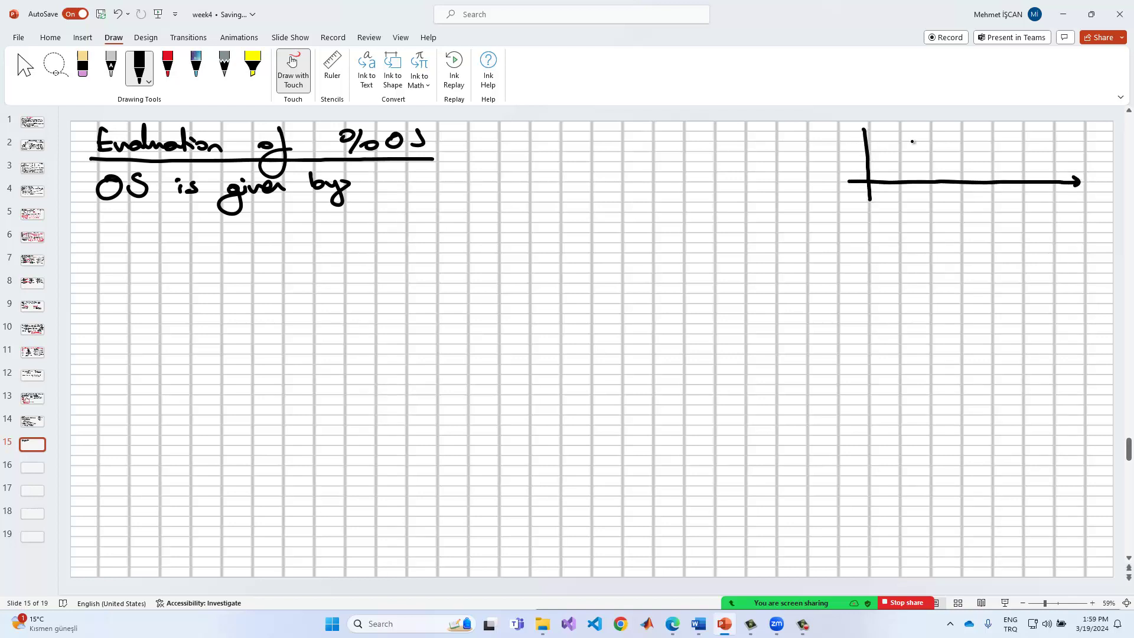
Label the vertical axis c(t) and draw the overshooting step response with dashed peak and final-value lines
{"action": "mouse_move", "coordinate": [858, 135]}
{"action": "left_mouse_down"}
{"action": "mouse_move", "coordinate": [872, 137]}
{"action": "mouse_move", "coordinate": [829, 133]}
{"action": "mouse_move", "coordinate": [844, 127]}
{"action": "left_mouse_up"}
{"action": "left_click_drag", "start_coordinate": [848, 120], "coordinate": [851, 131]}
{"action": "mouse_move", "coordinate": [868, 180]}
{"action": "left_mouse_down"}
{"action": "mouse_move", "coordinate": [912, 126]}
{"action": "mouse_move", "coordinate": [981, 147]}
{"action": "mouse_move", "coordinate": [1073, 142]}
{"action": "left_mouse_up"}
{"action": "left_click_drag", "start_coordinate": [924, 126], "coordinate": [925, 134]}
{"action": "left_click_drag", "start_coordinate": [925, 138], "coordinate": [925, 149]}
{"action": "left_click_drag", "start_coordinate": [926, 155], "coordinate": [926, 176]}
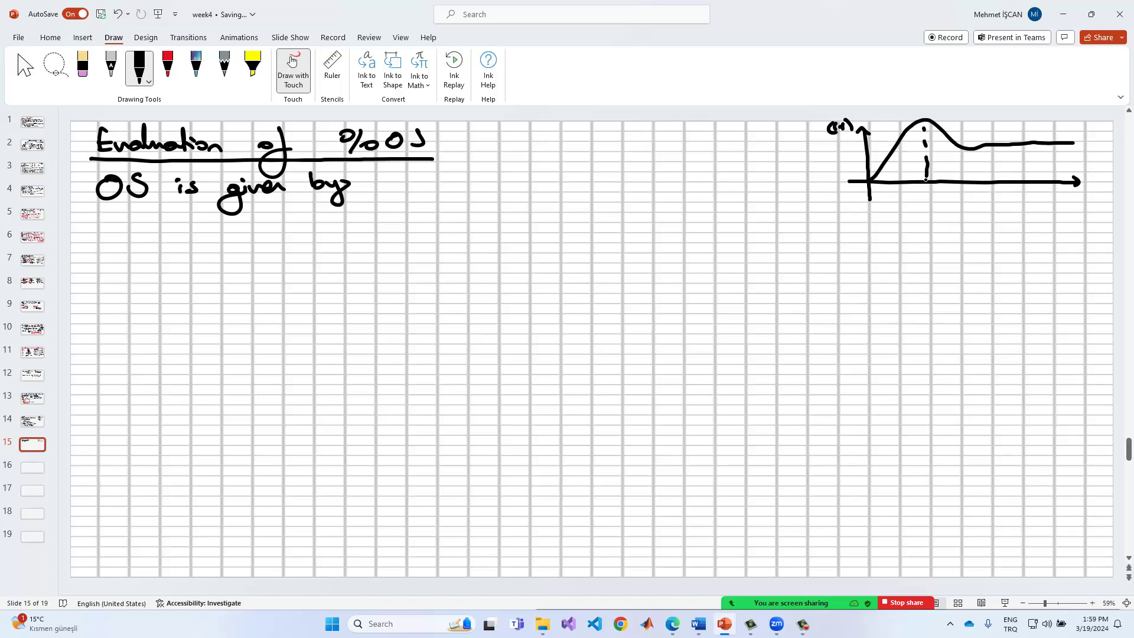
{"action": "left_click_drag", "start_coordinate": [864, 145], "coordinate": [871, 145]}
{"action": "left_click_drag", "start_coordinate": [888, 146], "coordinate": [898, 145]}
{"action": "left_click_drag", "start_coordinate": [916, 146], "coordinate": [970, 146]}
{"action": "left_click_drag", "start_coordinate": [972, 147], "coordinate": [983, 147]}
Label the final value Cf and the peak level Cmax on the sketch
{"action": "mouse_move", "coordinate": [841, 139]}
{"action": "left_mouse_down"}
{"action": "mouse_move", "coordinate": [826, 145]}
{"action": "mouse_move", "coordinate": [840, 152]}
{"action": "left_mouse_up"}
{"action": "left_click_drag", "start_coordinate": [848, 140], "coordinate": [842, 161]}
{"action": "left_click", "coordinate": [887, 118]}
{"action": "left_click_drag", "start_coordinate": [900, 117], "coordinate": [1008, 131]}
{"action": "left_click_drag", "start_coordinate": [1008, 123], "coordinate": [998, 132]}
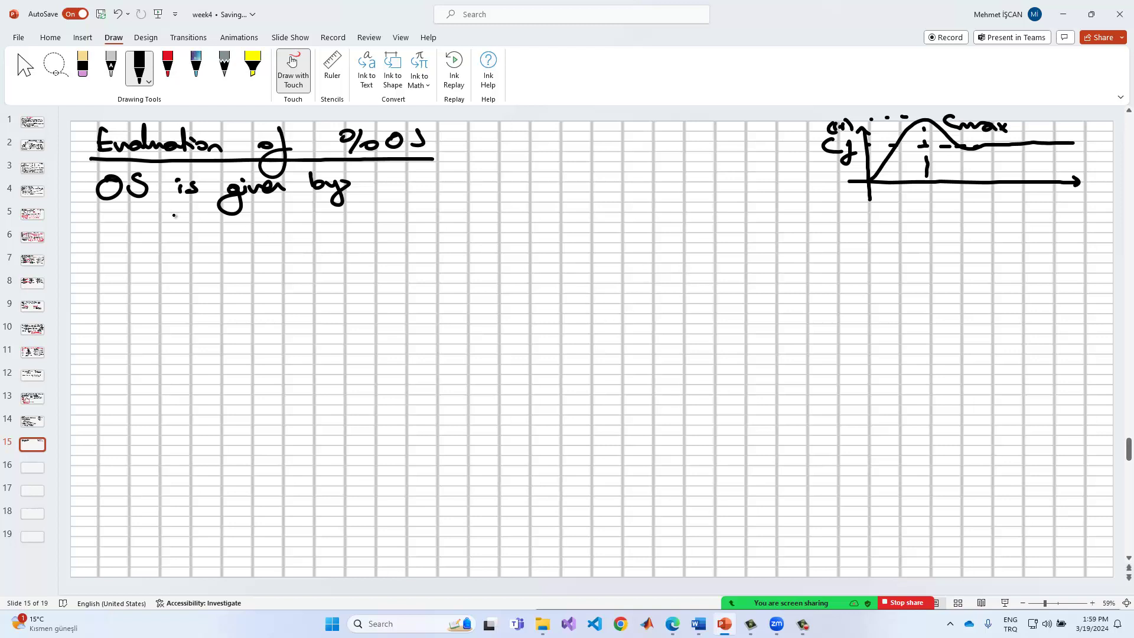
Number equation (1) and write '%OS =' on the next line
{"action": "mouse_move", "coordinate": [97, 221]}
{"action": "left_mouse_down"}
{"action": "mouse_move", "coordinate": [92, 241]}
{"action": "mouse_move", "coordinate": [108, 240]}
{"action": "left_mouse_up"}
{"action": "mouse_move", "coordinate": [112, 220]}
{"action": "left_mouse_down"}
{"action": "mouse_move", "coordinate": [114, 241]}
{"action": "mouse_move", "coordinate": [162, 226]}
{"action": "mouse_move", "coordinate": [155, 231]}
{"action": "left_mouse_up"}
{"action": "mouse_move", "coordinate": [176, 223]}
{"action": "left_mouse_down"}
{"action": "mouse_move", "coordinate": [163, 243]}
{"action": "mouse_move", "coordinate": [178, 239]}
{"action": "left_mouse_up"}
{"action": "mouse_move", "coordinate": [198, 227]}
{"action": "left_mouse_down"}
{"action": "mouse_move", "coordinate": [188, 234]}
{"action": "mouse_move", "coordinate": [199, 227]}
{"action": "left_mouse_up"}
{"action": "mouse_move", "coordinate": [216, 226]}
{"action": "left_mouse_down"}
{"action": "mouse_move", "coordinate": [208, 242]}
{"action": "mouse_move", "coordinate": [245, 233]}
{"action": "left_mouse_up"}
{"action": "left_click_drag", "start_coordinate": [234, 237], "coordinate": [295, 223]}
Complete equation (1) as (Cmax − Cf)/Cf × 100
{"action": "left_click_drag", "start_coordinate": [298, 223], "coordinate": [353, 224]}
{"action": "mouse_move", "coordinate": [352, 216]}
{"action": "left_mouse_down"}
{"action": "mouse_move", "coordinate": [339, 224]}
{"action": "mouse_move", "coordinate": [387, 214]}
{"action": "mouse_move", "coordinate": [412, 234]}
{"action": "left_mouse_up"}
{"action": "left_click_drag", "start_coordinate": [274, 236], "coordinate": [436, 231]}
{"action": "mouse_move", "coordinate": [342, 245]}
{"action": "left_mouse_down"}
{"action": "mouse_move", "coordinate": [326, 249]}
{"action": "mouse_move", "coordinate": [342, 256]}
{"action": "left_mouse_up"}
{"action": "left_click_drag", "start_coordinate": [353, 236], "coordinate": [355, 246]}
{"action": "mouse_move", "coordinate": [358, 236]}
{"action": "left_mouse_down"}
{"action": "mouse_move", "coordinate": [348, 266]}
{"action": "mouse_move", "coordinate": [367, 252]}
{"action": "left_mouse_up"}
{"action": "mouse_move", "coordinate": [449, 225]}
{"action": "left_mouse_down"}
{"action": "mouse_move", "coordinate": [461, 236]}
{"action": "mouse_move", "coordinate": [448, 235]}
{"action": "left_mouse_up"}
{"action": "mouse_move", "coordinate": [471, 223]}
{"action": "left_mouse_down"}
{"action": "mouse_move", "coordinate": [471, 235]}
{"action": "mouse_move", "coordinate": [489, 224]}
{"action": "left_mouse_up"}
{"action": "left_click_drag", "start_coordinate": [511, 222], "coordinate": [510, 222]}
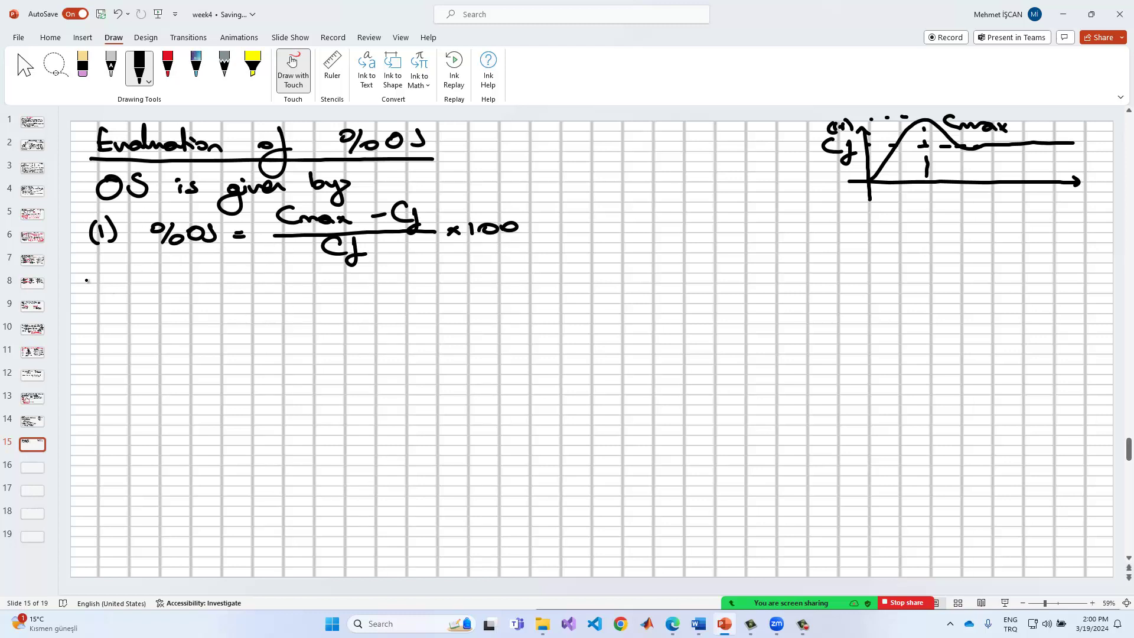
Write 'Using C(t),' on the next line
{"action": "mouse_move", "coordinate": [100, 272]}
{"action": "left_mouse_down"}
{"action": "mouse_move", "coordinate": [115, 273]}
{"action": "mouse_move", "coordinate": [120, 288]}
{"action": "left_mouse_up"}
{"action": "mouse_move", "coordinate": [131, 277]}
{"action": "left_mouse_down"}
{"action": "mouse_move", "coordinate": [144, 287]}
{"action": "mouse_move", "coordinate": [162, 278]}
{"action": "mouse_move", "coordinate": [151, 308]}
{"action": "left_mouse_up"}
{"action": "left_click_drag", "start_coordinate": [204, 269], "coordinate": [219, 284]}
{"action": "mouse_move", "coordinate": [225, 263]}
{"action": "left_mouse_down"}
{"action": "mouse_move", "coordinate": [227, 288]}
{"action": "mouse_move", "coordinate": [238, 291]}
{"action": "left_mouse_up"}
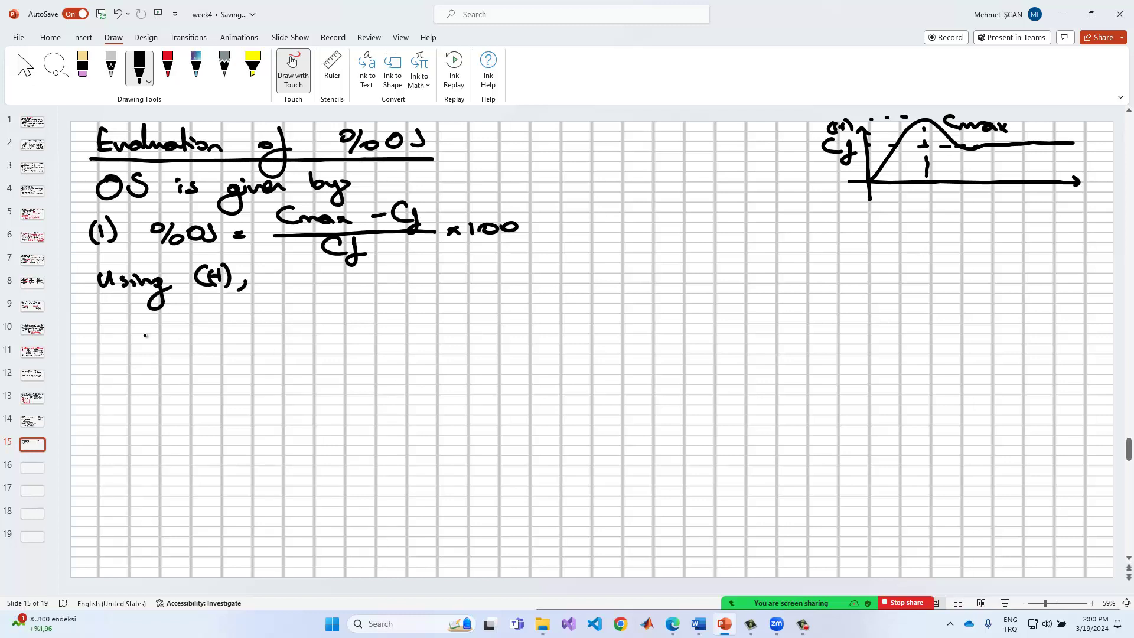
Write 'C(t) = 1 − 1/√(…)·e^(−ζωn·t)' below it
{"action": "mouse_move", "coordinate": [107, 322]}
{"action": "left_mouse_down"}
{"action": "mouse_move", "coordinate": [105, 338]}
{"action": "mouse_move", "coordinate": [126, 336]}
{"action": "left_mouse_up"}
{"action": "left_click_drag", "start_coordinate": [133, 321], "coordinate": [135, 341]}
{"action": "left_click_drag", "start_coordinate": [148, 330], "coordinate": [247, 325]}
{"action": "mouse_move", "coordinate": [299, 297]}
{"action": "left_mouse_down"}
{"action": "mouse_move", "coordinate": [299, 314]}
{"action": "mouse_move", "coordinate": [336, 321]}
{"action": "mouse_move", "coordinate": [286, 350]}
{"action": "mouse_move", "coordinate": [334, 328]}
{"action": "mouse_move", "coordinate": [290, 350]}
{"action": "mouse_move", "coordinate": [323, 356]}
{"action": "mouse_move", "coordinate": [367, 322]}
{"action": "mouse_move", "coordinate": [386, 325]}
{"action": "mouse_move", "coordinate": [398, 293]}
{"action": "mouse_move", "coordinate": [422, 306]}
{"action": "mouse_move", "coordinate": [455, 289]}
{"action": "mouse_move", "coordinate": [480, 302]}
{"action": "left_mouse_up"}
{"action": "left_click", "coordinate": [352, 322]}
{"action": "left_click", "coordinate": [426, 301]}
{"action": "left_click", "coordinate": [465, 301]}
{"action": "mouse_move", "coordinate": [471, 292]}
{"action": "left_mouse_down"}
{"action": "mouse_move", "coordinate": [487, 291]}
{"action": "mouse_move", "coordinate": [512, 321]}
{"action": "left_mouse_up"}
Append the cosine term cos(ωn√(1−ζ²)·t − φ) to close the C(t) expression
{"action": "mouse_move", "coordinate": [529, 312]}
{"action": "left_mouse_down"}
{"action": "mouse_move", "coordinate": [570, 333]}
{"action": "mouse_move", "coordinate": [590, 307]}
{"action": "mouse_move", "coordinate": [607, 322]}
{"action": "mouse_move", "coordinate": [650, 299]}
{"action": "mouse_move", "coordinate": [722, 299]}
{"action": "mouse_move", "coordinate": [664, 325]}
{"action": "left_mouse_up"}
{"action": "mouse_move", "coordinate": [674, 317]}
{"action": "left_mouse_down"}
{"action": "mouse_move", "coordinate": [702, 326]}
{"action": "mouse_move", "coordinate": [795, 312]}
{"action": "left_mouse_up"}
{"action": "left_click", "coordinate": [735, 317]}
{"action": "left_click", "coordinate": [778, 310]}
{"action": "mouse_move", "coordinate": [810, 309]}
{"action": "left_mouse_down"}
{"action": "mouse_move", "coordinate": [824, 306]}
{"action": "mouse_move", "coordinate": [810, 308]}
{"action": "left_mouse_up"}
{"action": "left_click_drag", "start_coordinate": [817, 292], "coordinate": [813, 324]}
{"action": "left_click_drag", "start_coordinate": [828, 283], "coordinate": [830, 327]}
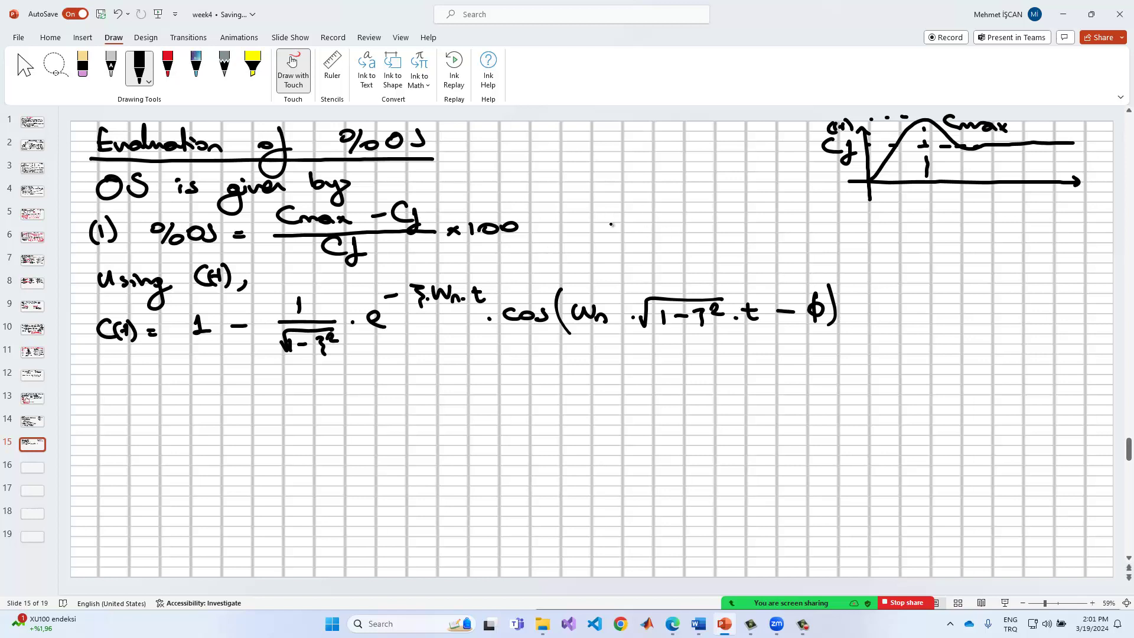
Start writing Tp beside the heading and label the peak time Tp under the graph
{"action": "mouse_move", "coordinate": [567, 166]}
{"action": "left_mouse_down"}
{"action": "mouse_move", "coordinate": [598, 166]}
{"action": "mouse_move", "coordinate": [584, 186]}
{"action": "left_mouse_up"}
{"action": "left_click_drag", "start_coordinate": [590, 176], "coordinate": [594, 187]}
{"action": "left_click_drag", "start_coordinate": [920, 193], "coordinate": [939, 192]}
{"action": "left_click_drag", "start_coordinate": [931, 193], "coordinate": [934, 214]}
{"action": "left_click_drag", "start_coordinate": [936, 202], "coordinate": [947, 205]}
Complete Tp = π/(ωn√(1−ζ²)) beside the heading
{"action": "left_click_drag", "start_coordinate": [620, 173], "coordinate": [629, 178]}
{"action": "mouse_move", "coordinate": [686, 143]}
{"action": "left_mouse_down"}
{"action": "mouse_move", "coordinate": [711, 142]}
{"action": "mouse_move", "coordinate": [698, 157]}
{"action": "left_mouse_up"}
{"action": "mouse_move", "coordinate": [706, 144]}
{"action": "left_mouse_down"}
{"action": "mouse_move", "coordinate": [696, 172]}
{"action": "mouse_move", "coordinate": [773, 171]}
{"action": "left_mouse_up"}
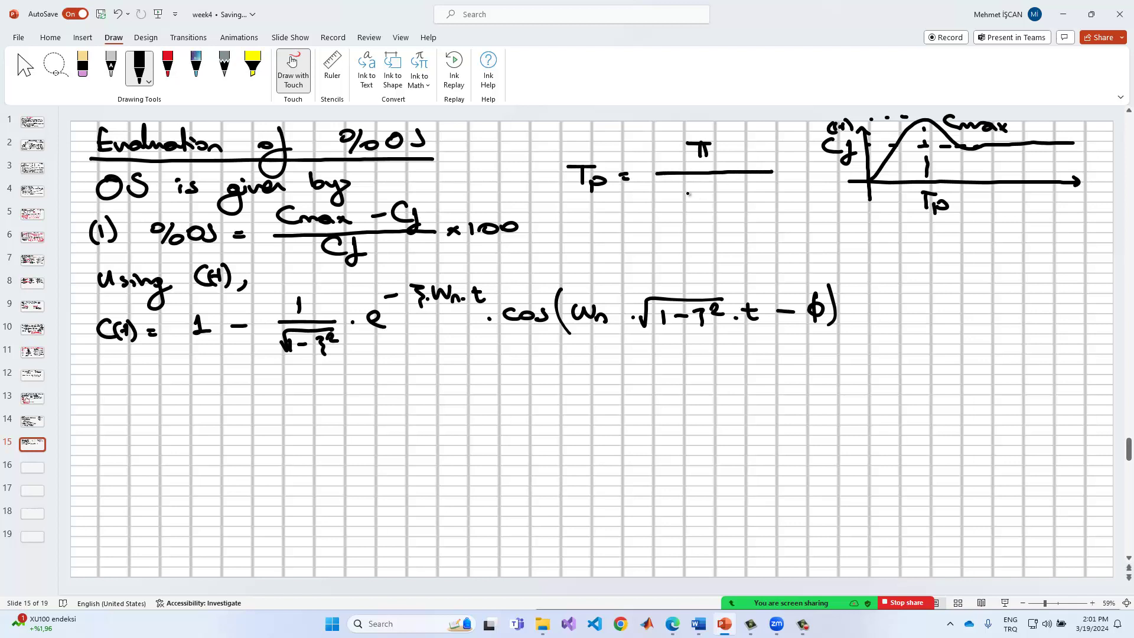
{"action": "mouse_move", "coordinate": [666, 187]}
{"action": "left_mouse_down"}
{"action": "mouse_move", "coordinate": [722, 201]}
{"action": "mouse_move", "coordinate": [725, 185]}
{"action": "mouse_move", "coordinate": [772, 178]}
{"action": "mouse_move", "coordinate": [738, 204]}
{"action": "left_mouse_up"}
{"action": "left_click", "coordinate": [705, 200]}
{"action": "mouse_move", "coordinate": [745, 197]}
{"action": "left_mouse_down"}
{"action": "mouse_move", "coordinate": [767, 206]}
{"action": "mouse_move", "coordinate": [786, 190]}
{"action": "mouse_move", "coordinate": [791, 179]}
{"action": "mouse_move", "coordinate": [768, 173]}
{"action": "left_mouse_up"}
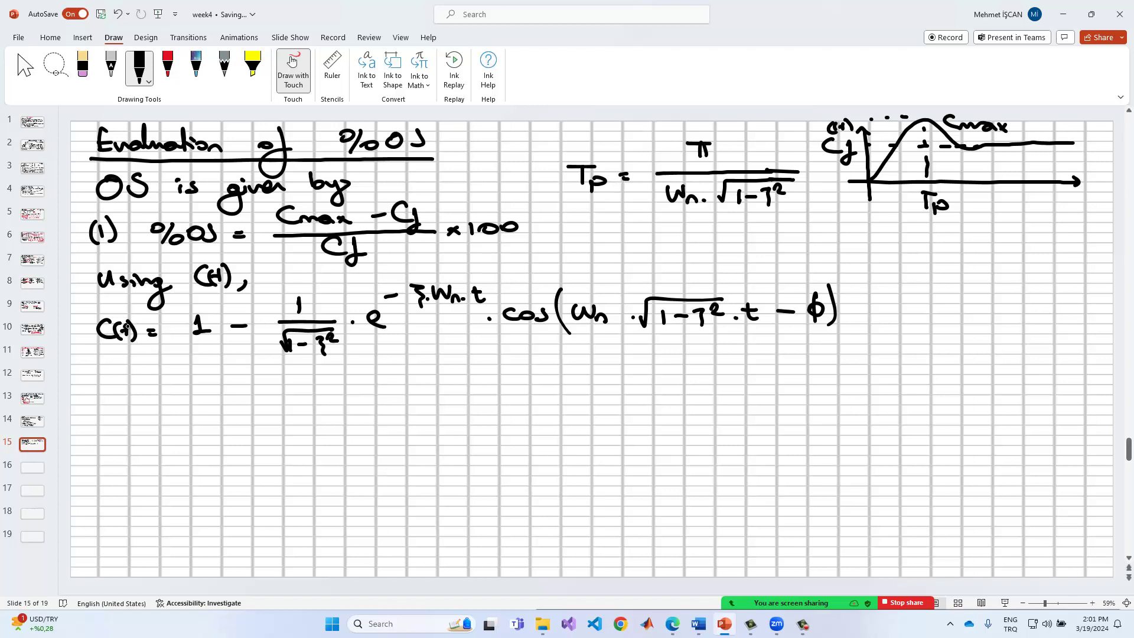
Write 'C(Tp) = Cmax =' below the C(t) line
{"action": "mouse_move", "coordinate": [112, 390]}
{"action": "left_mouse_down"}
{"action": "mouse_move", "coordinate": [120, 412]}
{"action": "mouse_move", "coordinate": [146, 392]}
{"action": "left_mouse_up"}
{"action": "left_click_drag", "start_coordinate": [138, 394], "coordinate": [149, 416]}
{"action": "mouse_move", "coordinate": [158, 388]}
{"action": "left_mouse_down"}
{"action": "mouse_move", "coordinate": [161, 413]}
{"action": "mouse_move", "coordinate": [188, 402]}
{"action": "left_mouse_up"}
{"action": "left_click_drag", "start_coordinate": [178, 409], "coordinate": [224, 412]}
{"action": "left_click_drag", "start_coordinate": [234, 404], "coordinate": [251, 413]}
{"action": "mouse_move", "coordinate": [251, 403]}
{"action": "left_mouse_down"}
{"action": "mouse_move", "coordinate": [239, 414]}
{"action": "mouse_move", "coordinate": [284, 402]}
{"action": "left_mouse_up"}
{"action": "left_click_drag", "start_coordinate": [272, 408], "coordinate": [286, 408]}
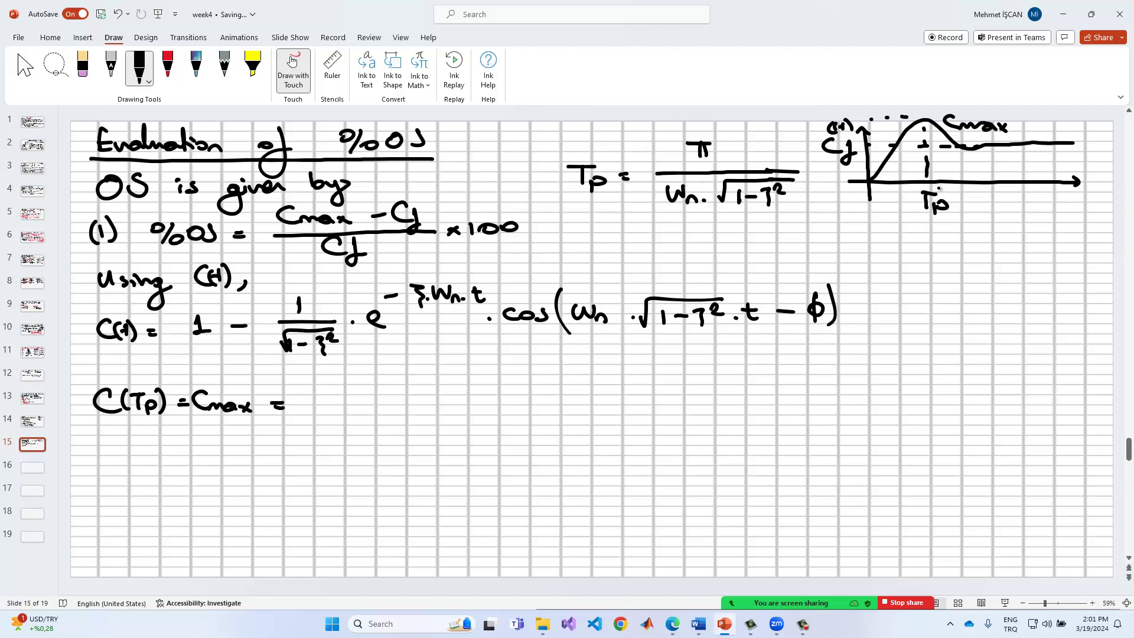
Write 1 + e^−(ζπ/√(1−ζ²)) after Cmax and touch up the t in C(t)
{"action": "mouse_move", "coordinate": [319, 394]}
{"action": "left_mouse_down"}
{"action": "mouse_move", "coordinate": [318, 414]}
{"action": "mouse_move", "coordinate": [355, 405]}
{"action": "left_mouse_up"}
{"action": "mouse_move", "coordinate": [342, 396]}
{"action": "left_mouse_down"}
{"action": "mouse_move", "coordinate": [340, 414]}
{"action": "mouse_move", "coordinate": [394, 407]}
{"action": "mouse_move", "coordinate": [397, 382]}
{"action": "mouse_move", "coordinate": [433, 370]}
{"action": "mouse_move", "coordinate": [429, 390]}
{"action": "mouse_move", "coordinate": [477, 356]}
{"action": "left_mouse_up"}
{"action": "mouse_move", "coordinate": [471, 358]}
{"action": "left_mouse_down"}
{"action": "mouse_move", "coordinate": [454, 389]}
{"action": "mouse_move", "coordinate": [529, 371]}
{"action": "left_mouse_up"}
{"action": "mouse_move", "coordinate": [494, 384]}
{"action": "left_mouse_down"}
{"action": "mouse_move", "coordinate": [493, 394]}
{"action": "mouse_move", "coordinate": [508, 390]}
{"action": "left_mouse_up"}
{"action": "left_click_drag", "start_coordinate": [511, 383], "coordinate": [517, 394]}
{"action": "left_click_drag", "start_coordinate": [525, 381], "coordinate": [534, 387]}
{"action": "left_click_drag", "start_coordinate": [538, 349], "coordinate": [535, 399]}
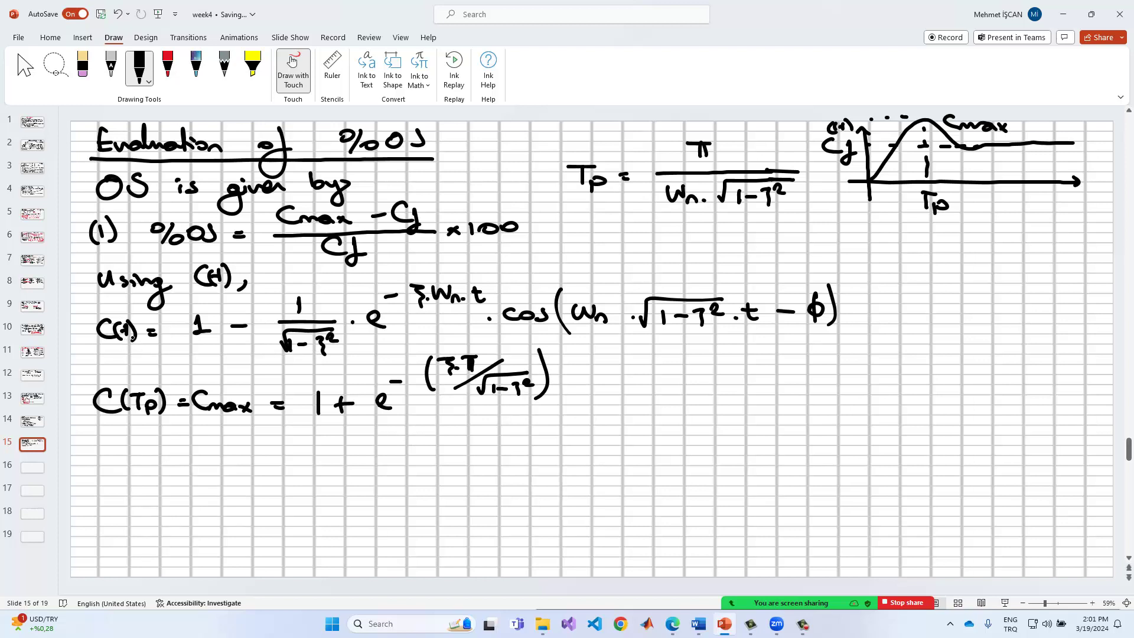
{"action": "left_click_drag", "start_coordinate": [124, 328], "coordinate": [137, 334]}
Number equation (2) and begin it as '%OS =' with '1 +' over a fraction bar
{"action": "mouse_move", "coordinate": [112, 453]}
{"action": "left_mouse_down"}
{"action": "mouse_move", "coordinate": [125, 468]}
{"action": "mouse_move", "coordinate": [106, 476]}
{"action": "left_mouse_up"}
{"action": "left_click_drag", "start_coordinate": [129, 443], "coordinate": [133, 472]}
{"action": "left_click_drag", "start_coordinate": [247, 284], "coordinate": [254, 281]}
{"action": "mouse_move", "coordinate": [177, 448]}
{"action": "left_mouse_down"}
{"action": "mouse_move", "coordinate": [171, 476]}
{"action": "mouse_move", "coordinate": [214, 455]}
{"action": "mouse_move", "coordinate": [226, 470]}
{"action": "left_mouse_up"}
{"action": "left_click_drag", "start_coordinate": [258, 461], "coordinate": [526, 458]}
{"action": "mouse_move", "coordinate": [317, 436]}
{"action": "left_mouse_down"}
{"action": "mouse_move", "coordinate": [317, 451]}
{"action": "mouse_move", "coordinate": [345, 445]}
{"action": "left_mouse_up"}
{"action": "mouse_move", "coordinate": [338, 438]}
{"action": "left_mouse_down"}
{"action": "mouse_move", "coordinate": [337, 453]}
{"action": "mouse_move", "coordinate": [374, 440]}
{"action": "mouse_move", "coordinate": [381, 449]}
{"action": "mouse_move", "coordinate": [404, 423]}
{"action": "mouse_move", "coordinate": [403, 436]}
{"action": "left_mouse_up"}
Finish the numerator exponent −(ζπ/√(1−ζ²)) minus Cf, noting that Cf equals 1
{"action": "left_click_drag", "start_coordinate": [415, 414], "coordinate": [423, 428]}
{"action": "left_click_drag", "start_coordinate": [431, 414], "coordinate": [446, 412]}
{"action": "left_click_drag", "start_coordinate": [436, 414], "coordinate": [446, 423]}
{"action": "mouse_move", "coordinate": [461, 415]}
{"action": "left_mouse_down"}
{"action": "mouse_move", "coordinate": [428, 438]}
{"action": "mouse_move", "coordinate": [485, 423]}
{"action": "mouse_move", "coordinate": [455, 441]}
{"action": "left_mouse_up"}
{"action": "left_click_drag", "start_coordinate": [461, 436], "coordinate": [531, 441]}
{"action": "mouse_move", "coordinate": [565, 428]}
{"action": "left_mouse_down"}
{"action": "mouse_move", "coordinate": [564, 453]}
{"action": "mouse_move", "coordinate": [614, 453]}
{"action": "left_mouse_up"}
{"action": "left_click_drag", "start_coordinate": [571, 418], "coordinate": [589, 394]}
{"action": "left_click_drag", "start_coordinate": [581, 398], "coordinate": [607, 391]}
{"action": "left_click", "coordinate": [617, 391]}
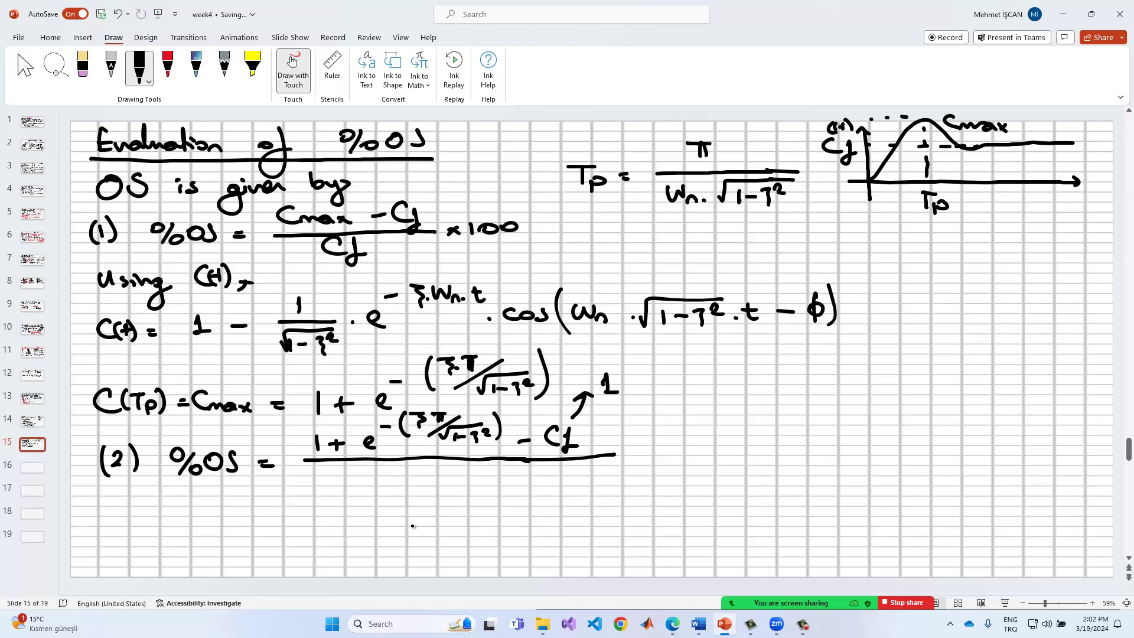
Write Cf as the denominator and append '× 100 ='
{"action": "left_click_drag", "start_coordinate": [446, 473], "coordinate": [449, 500]}
{"action": "left_click_drag", "start_coordinate": [444, 488], "coordinate": [519, 489]}
{"action": "mouse_move", "coordinate": [633, 447]}
{"action": "left_mouse_down"}
{"action": "mouse_move", "coordinate": [640, 458]}
{"action": "mouse_move", "coordinate": [629, 461]}
{"action": "mouse_move", "coordinate": [649, 458]}
{"action": "left_mouse_up"}
{"action": "left_click", "coordinate": [648, 451]}
{"action": "left_click", "coordinate": [648, 458]}
{"action": "left_click_drag", "start_coordinate": [659, 448], "coordinate": [673, 449]}
{"action": "left_click_drag", "start_coordinate": [699, 446], "coordinate": [707, 451]}
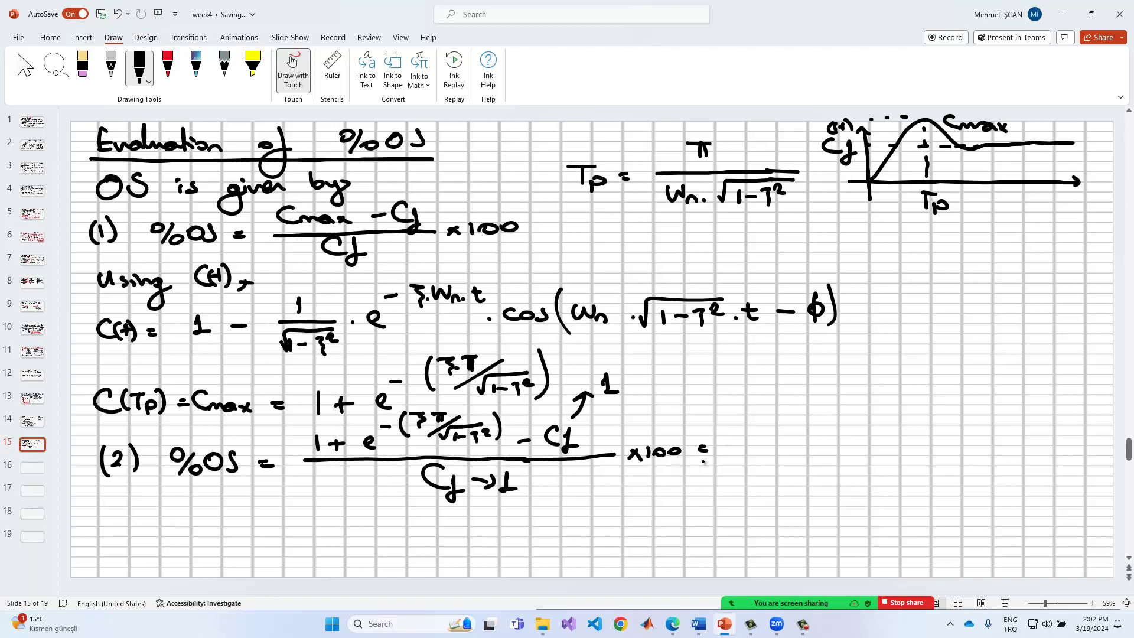
Write the simplified result e^−(ζπ/√(1−ζ²)) × 100
{"action": "mouse_move", "coordinate": [745, 438]}
{"action": "left_mouse_down"}
{"action": "mouse_move", "coordinate": [755, 456]}
{"action": "mouse_move", "coordinate": [757, 421]}
{"action": "mouse_move", "coordinate": [782, 429]}
{"action": "mouse_move", "coordinate": [827, 408]}
{"action": "mouse_move", "coordinate": [803, 428]}
{"action": "mouse_move", "coordinate": [877, 407]}
{"action": "mouse_move", "coordinate": [845, 427]}
{"action": "left_mouse_up"}
{"action": "mouse_move", "coordinate": [848, 423]}
{"action": "left_mouse_down"}
{"action": "mouse_move", "coordinate": [870, 432]}
{"action": "mouse_move", "coordinate": [883, 423]}
{"action": "left_mouse_up"}
{"action": "mouse_move", "coordinate": [890, 391]}
{"action": "left_mouse_down"}
{"action": "mouse_move", "coordinate": [902, 414]}
{"action": "mouse_move", "coordinate": [891, 427]}
{"action": "mouse_move", "coordinate": [930, 440]}
{"action": "mouse_move", "coordinate": [914, 442]}
{"action": "left_mouse_up"}
{"action": "left_click", "coordinate": [951, 439]}
{"action": "mouse_move", "coordinate": [940, 430]}
{"action": "left_mouse_down"}
{"action": "mouse_move", "coordinate": [942, 442]}
{"action": "mouse_move", "coordinate": [983, 431]}
{"action": "left_mouse_up"}
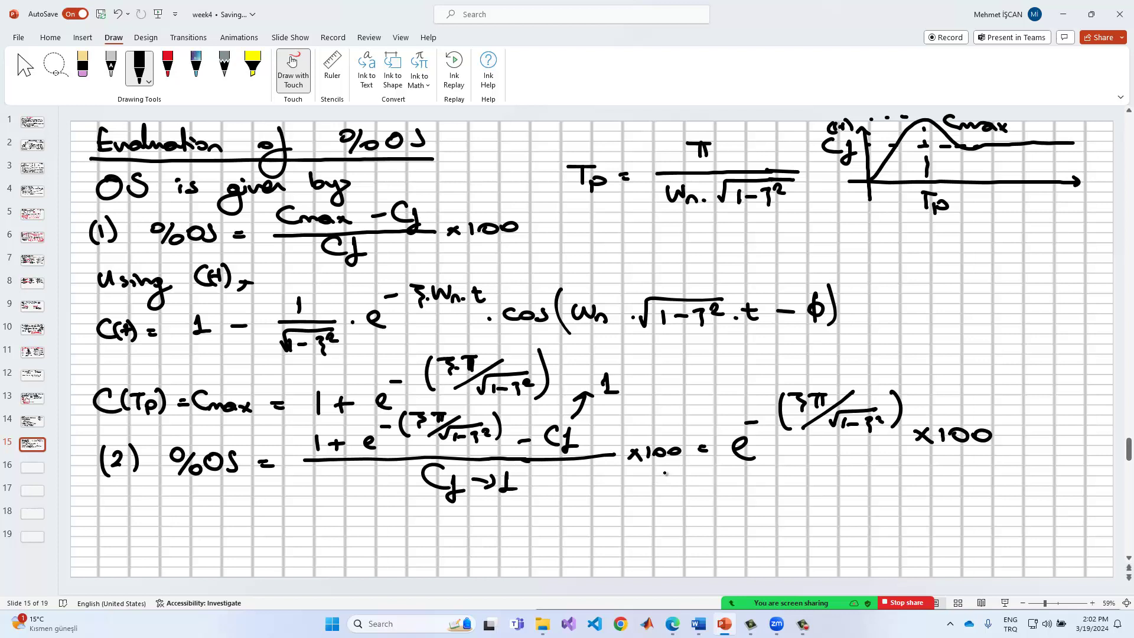
Number line (3) and write '%OS =' on it in red ink
{"action": "mouse_move", "coordinate": [117, 520]}
{"action": "left_mouse_down"}
{"action": "mouse_move", "coordinate": [109, 543]}
{"action": "mouse_move", "coordinate": [124, 542]}
{"action": "left_mouse_up"}
{"action": "left_click_drag", "start_coordinate": [137, 518], "coordinate": [139, 548]}
{"action": "left_click", "coordinate": [168, 66]}
{"action": "left_click_drag", "start_coordinate": [184, 518], "coordinate": [180, 546]}
{"action": "left_click_drag", "start_coordinate": [192, 537], "coordinate": [201, 545]}
{"action": "left_click_drag", "start_coordinate": [215, 525], "coordinate": [213, 533]}
{"action": "mouse_move", "coordinate": [232, 525]}
{"action": "left_mouse_down"}
{"action": "mouse_move", "coordinate": [223, 544]}
{"action": "mouse_move", "coordinate": [252, 531]}
{"action": "left_mouse_up"}
{"action": "mouse_move", "coordinate": [243, 537]}
{"action": "left_mouse_down"}
{"action": "mouse_move", "coordinate": [280, 525]}
{"action": "mouse_move", "coordinate": [292, 541]}
{"action": "left_mouse_up"}
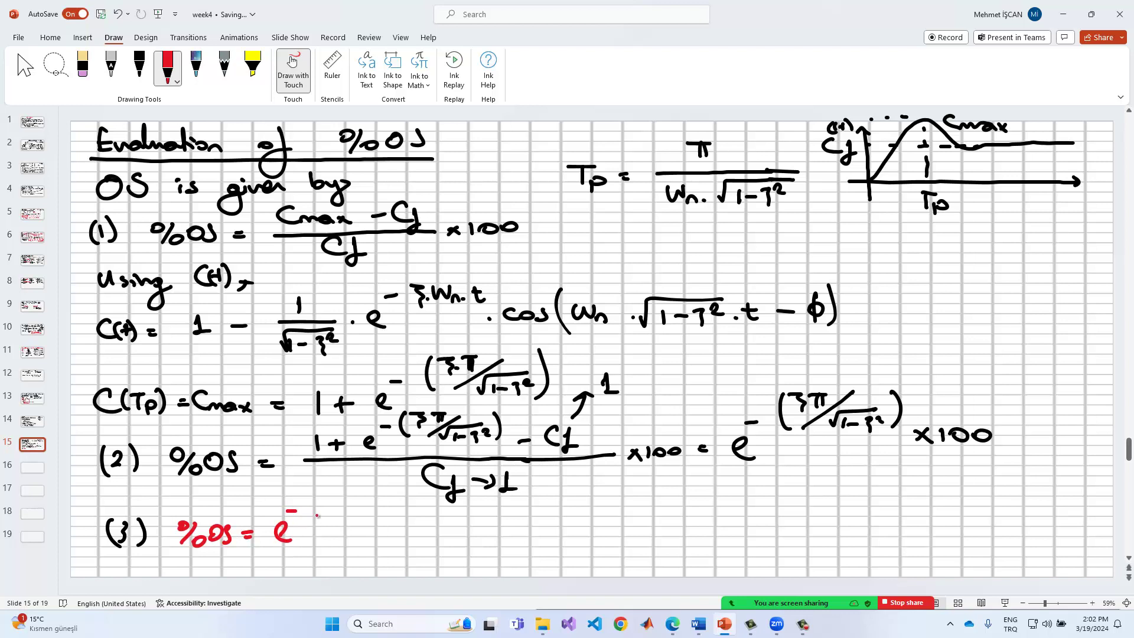
In red, finish line (3) with exponent (ζπ/√(1−ζ²)) and × 100, then box it
{"action": "mouse_move", "coordinate": [319, 490]}
{"action": "left_mouse_down"}
{"action": "mouse_move", "coordinate": [315, 523]}
{"action": "mouse_move", "coordinate": [348, 492]}
{"action": "left_mouse_up"}
{"action": "left_click_drag", "start_coordinate": [339, 493], "coordinate": [324, 521]}
{"action": "mouse_move", "coordinate": [344, 521]}
{"action": "left_mouse_down"}
{"action": "mouse_move", "coordinate": [352, 529]}
{"action": "mouse_move", "coordinate": [391, 509]}
{"action": "left_mouse_up"}
{"action": "left_click_drag", "start_coordinate": [362, 517], "coordinate": [438, 546]}
{"action": "left_click_drag", "start_coordinate": [438, 534], "coordinate": [423, 546]}
{"action": "left_click_drag", "start_coordinate": [444, 533], "coordinate": [447, 544]}
{"action": "left_click_drag", "start_coordinate": [461, 534], "coordinate": [477, 533]}
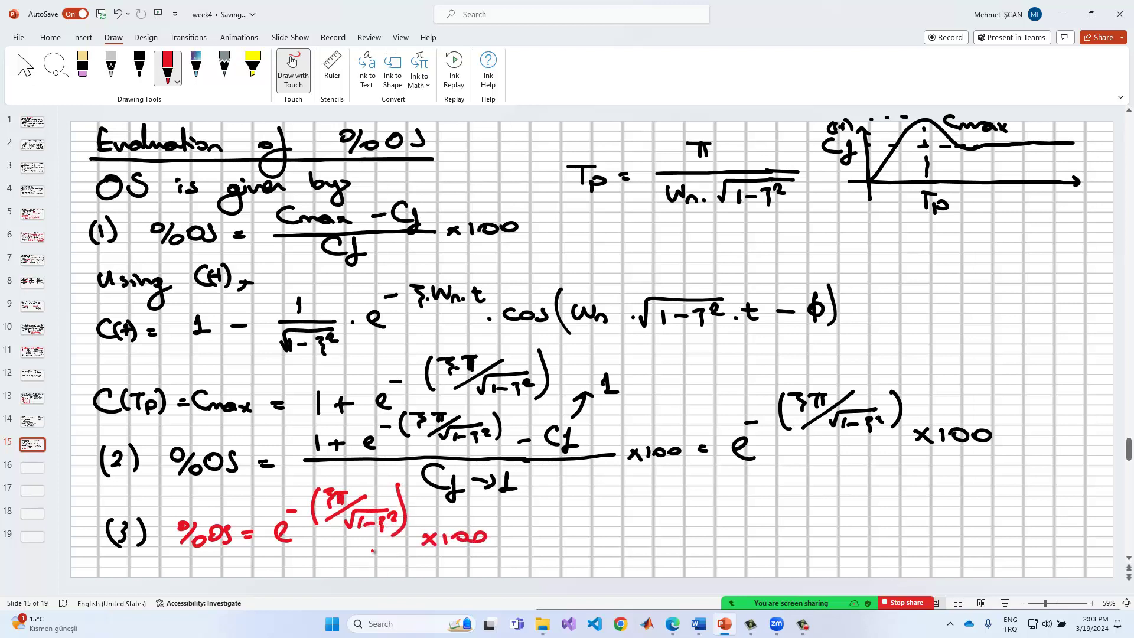
{"action": "mouse_move", "coordinate": [178, 555]}
{"action": "left_mouse_down"}
{"action": "mouse_move", "coordinate": [499, 554]}
{"action": "mouse_move", "coordinate": [380, 475]}
{"action": "mouse_move", "coordinate": [213, 495]}
{"action": "mouse_move", "coordinate": [171, 535]}
{"action": "mouse_move", "coordinate": [186, 558]}
{"action": "left_mouse_up"}
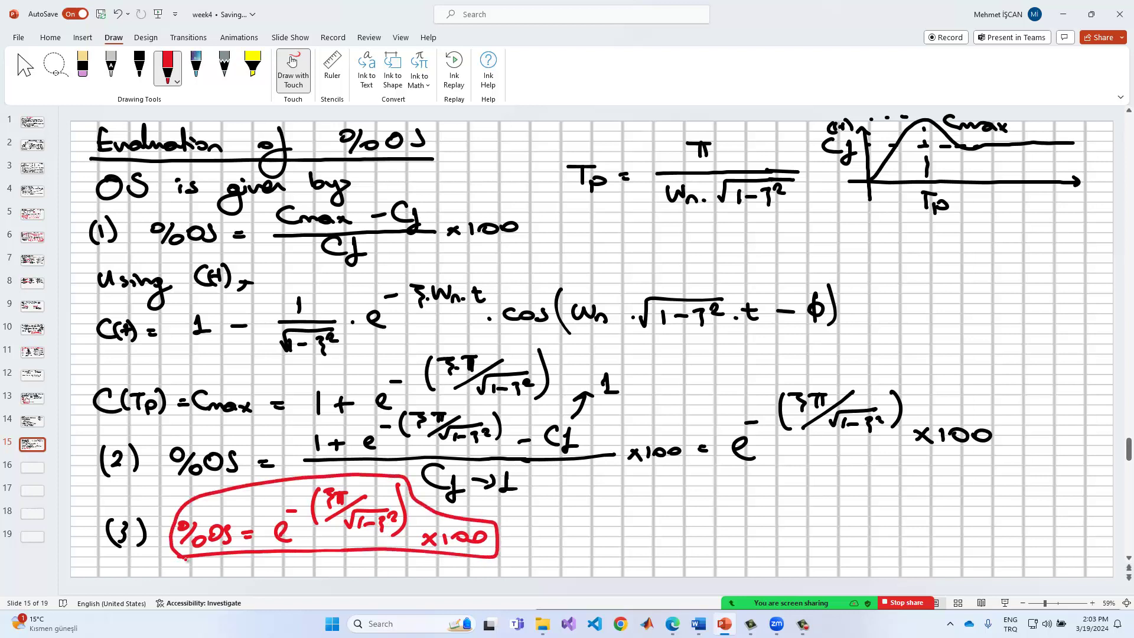